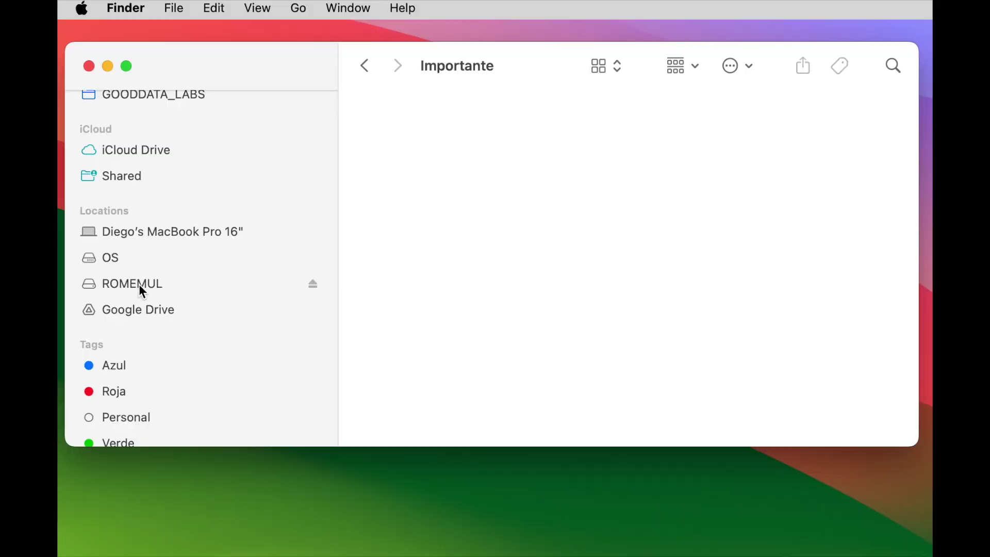
Open ROMEMUL from the Finder sidebar to show the AMIGA folder and the DEFAULT, INFO and RESCUE files.
left_click(138, 284)
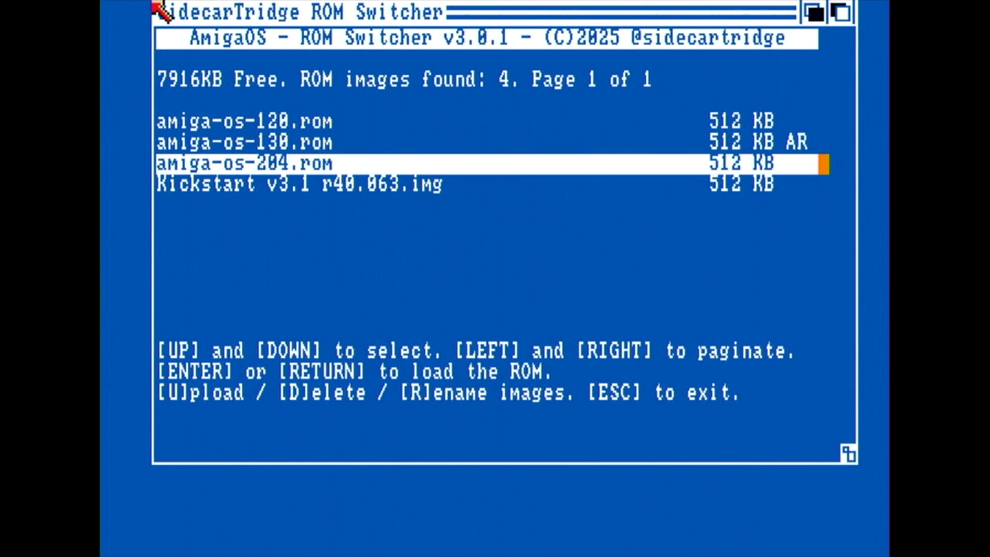
key("Down")
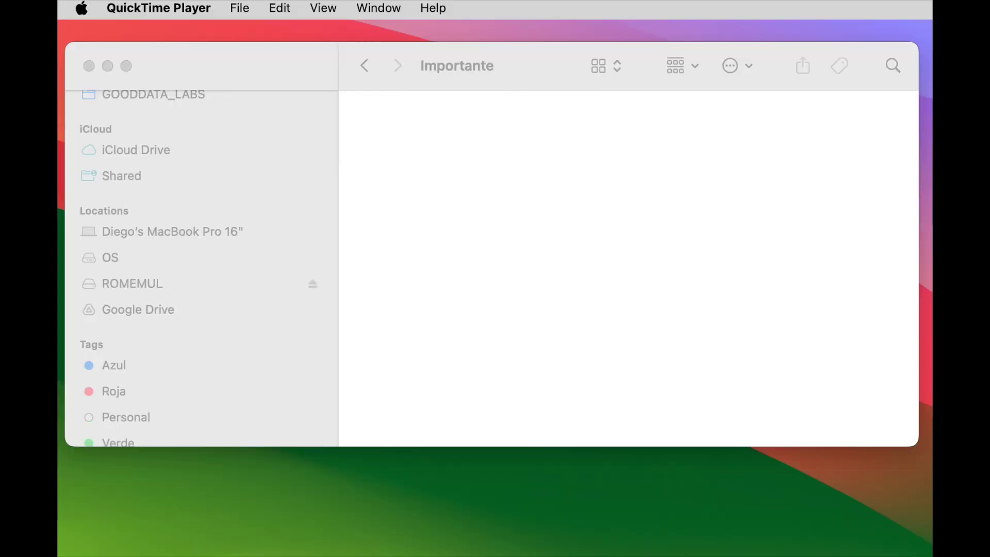
Browse ROMEMUL's AMIGA folder (SWITCHER, SWITCHER.adf, SWITCHER.ST), then return to the volume root.
left_click(138, 284)
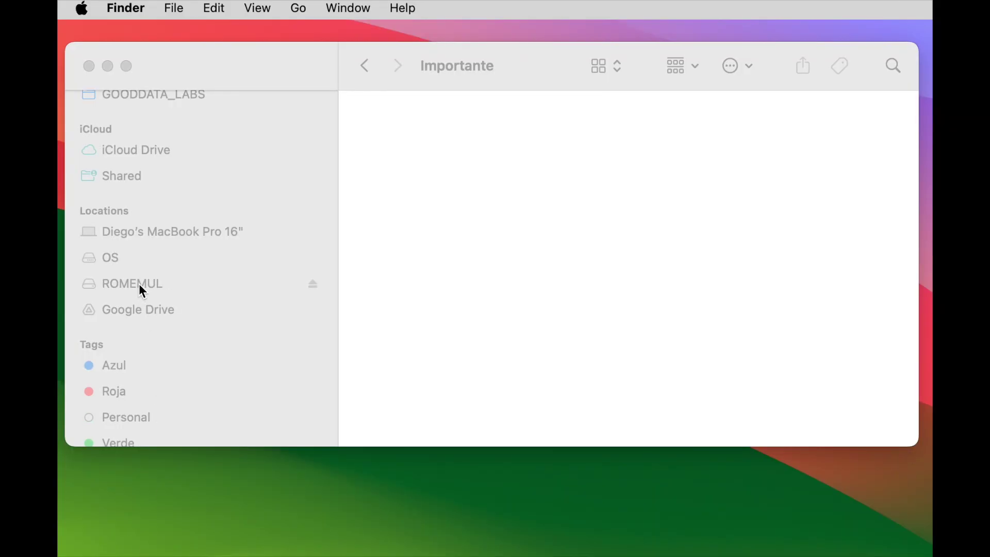
left_click(139, 284)
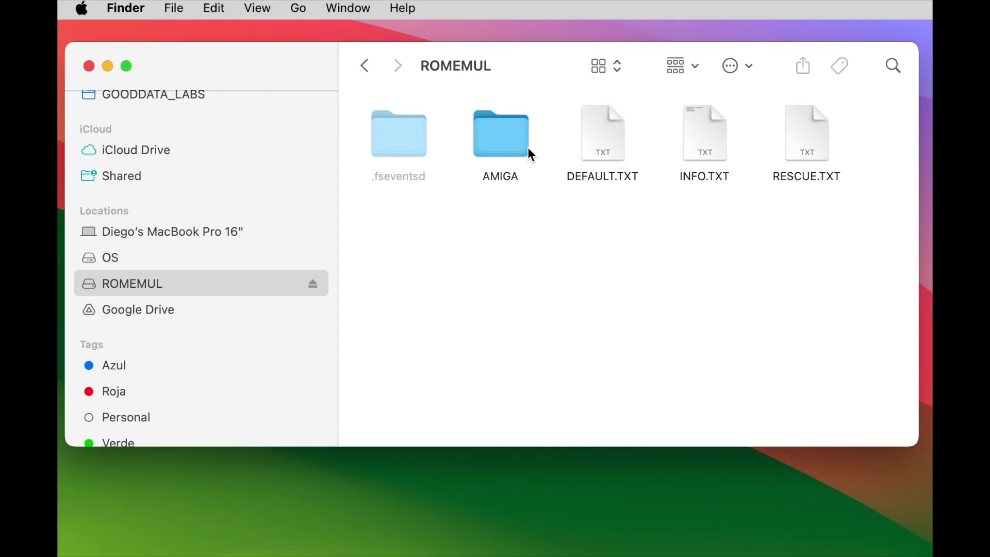
double_click(496, 148)
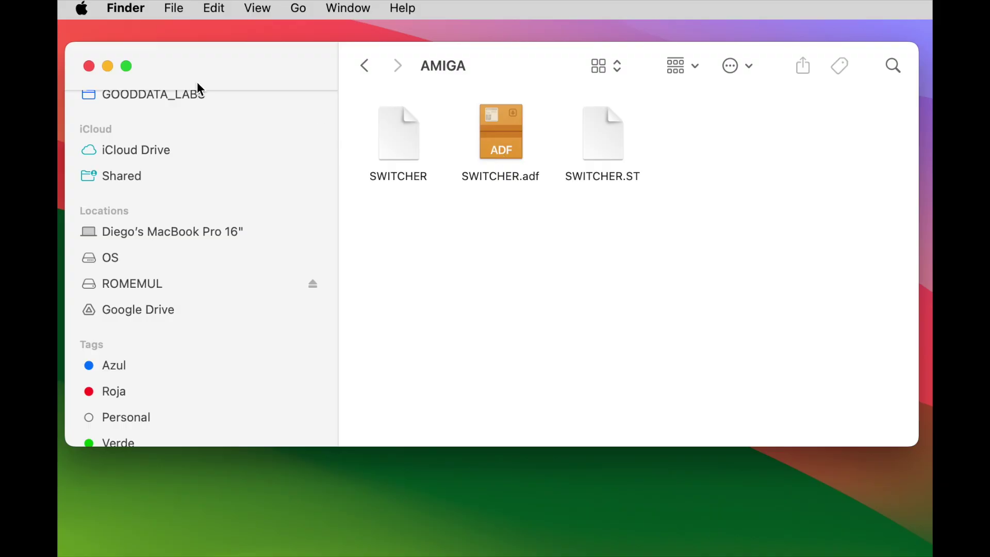
left_click(371, 65)
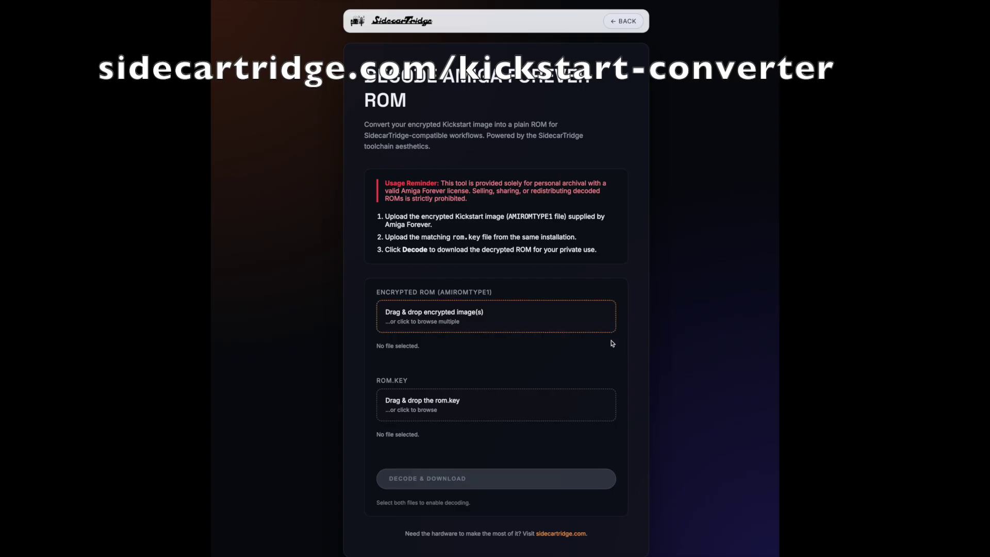
Load the encrypted amiga-os-110-pal, 120, 204 and 130 ROMs into the converter.
left_click(479, 318)
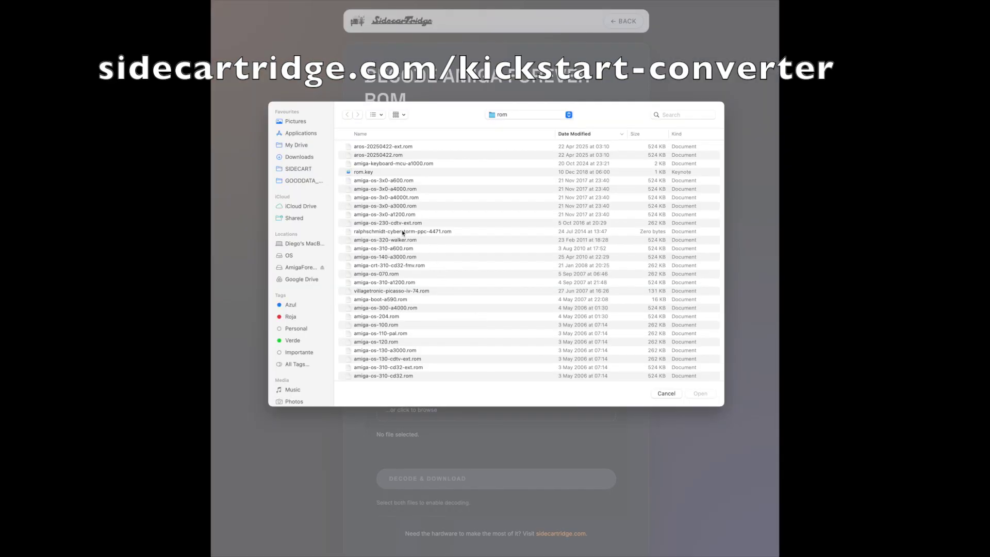
left_click(387, 333)
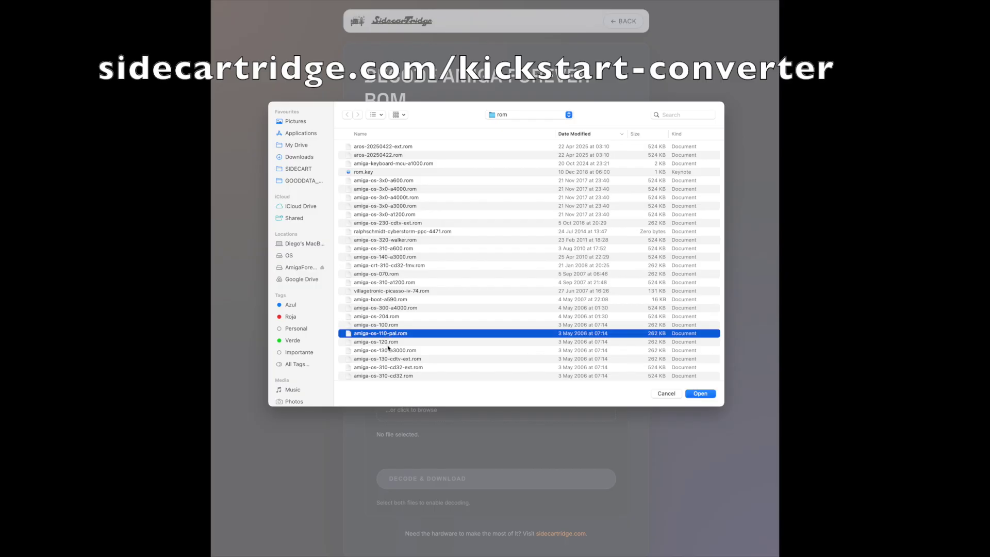
left_click(388, 341, "shift")
scroll(389, 343, "down", 1)
scroll(389, 343, "down", 1)
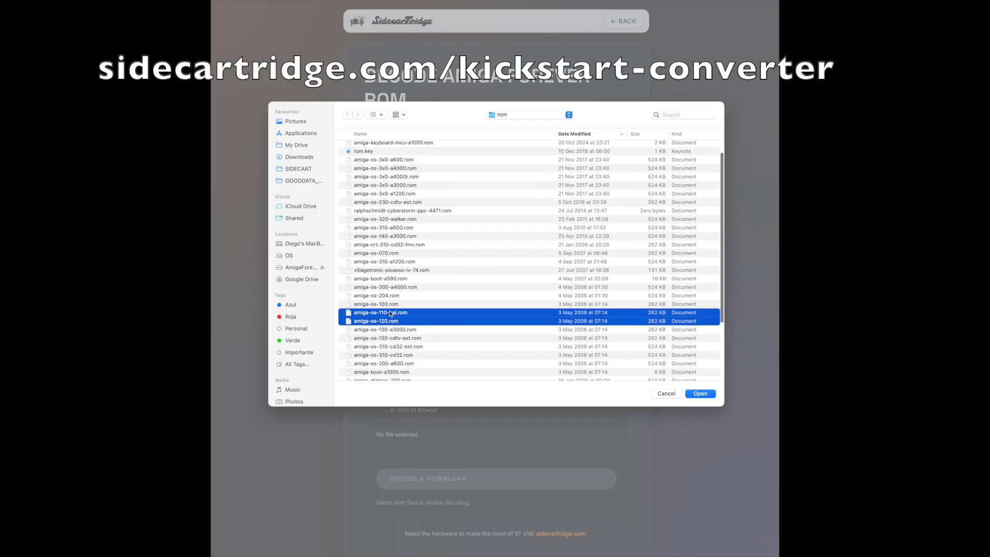
left_click(391, 297, "super")
scroll(390, 300, "down", 1)
scroll(390, 300, "down", 3)
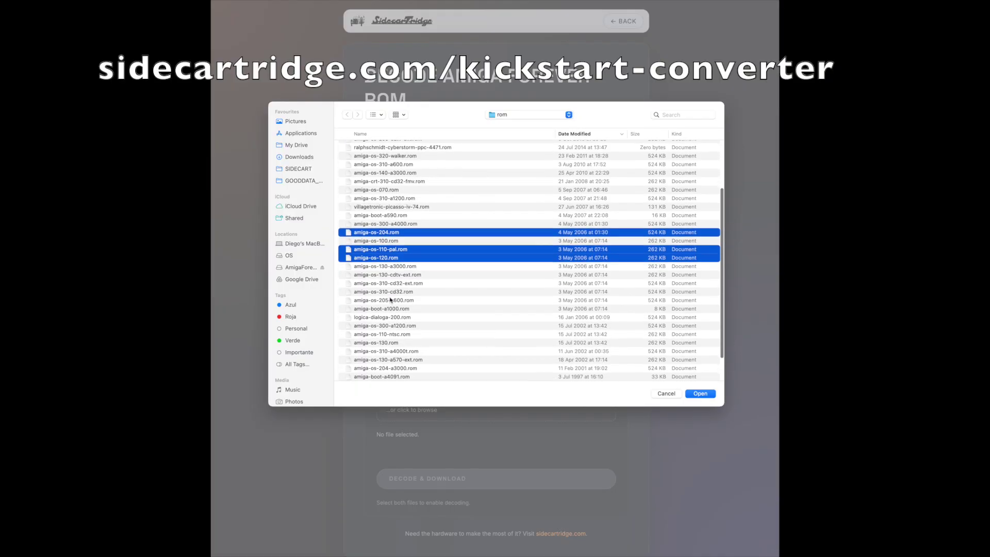
left_click(385, 342, "super")
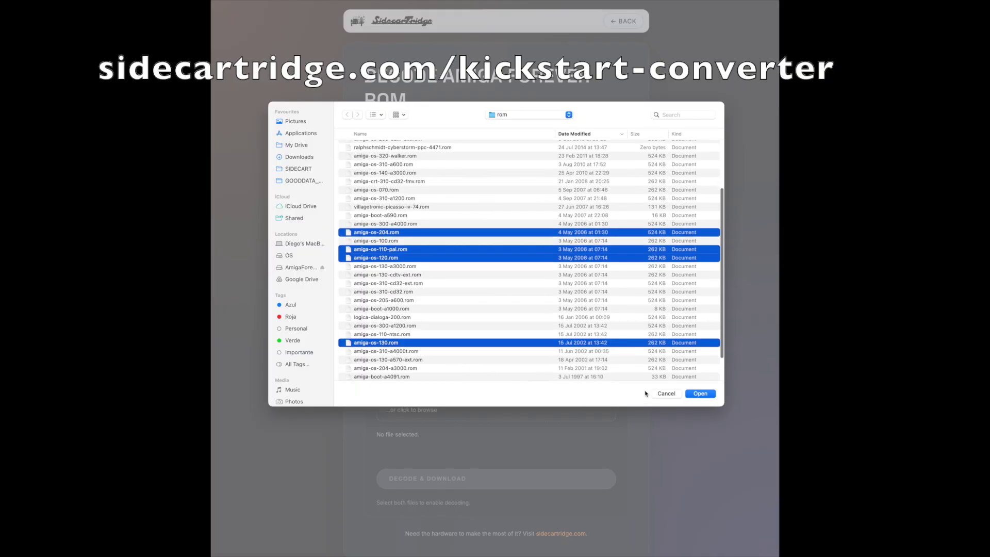
left_click(696, 395)
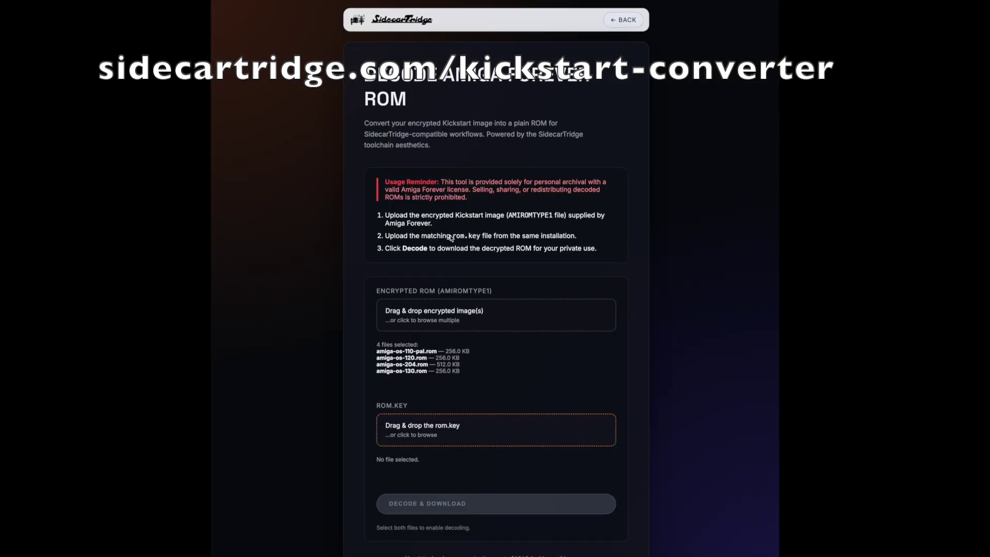
Decode them with rom.key and save as decoded-roms.zip, replacing the existing file.
left_click(476, 430)
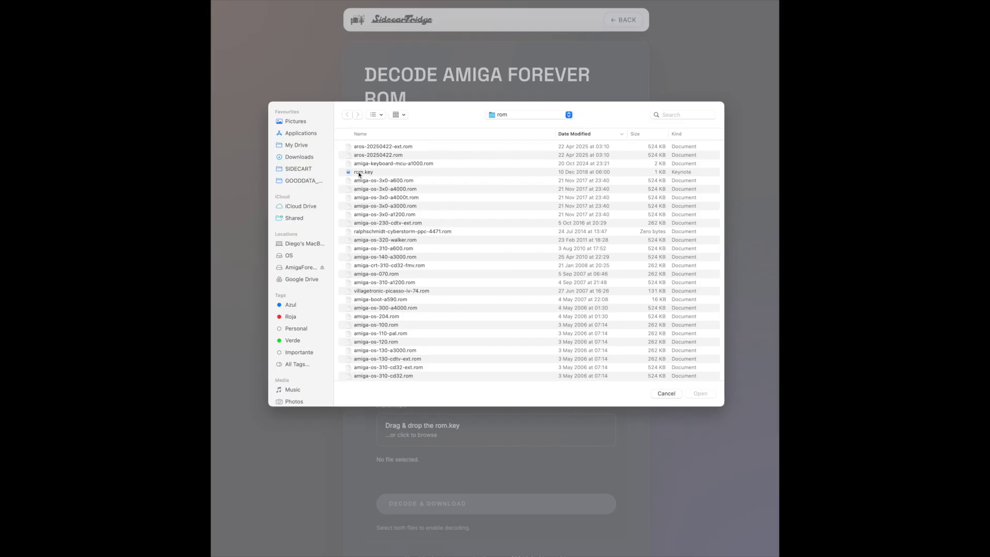
double_click(360, 174)
scroll(489, 453, "down", 1)
left_click(485, 476)
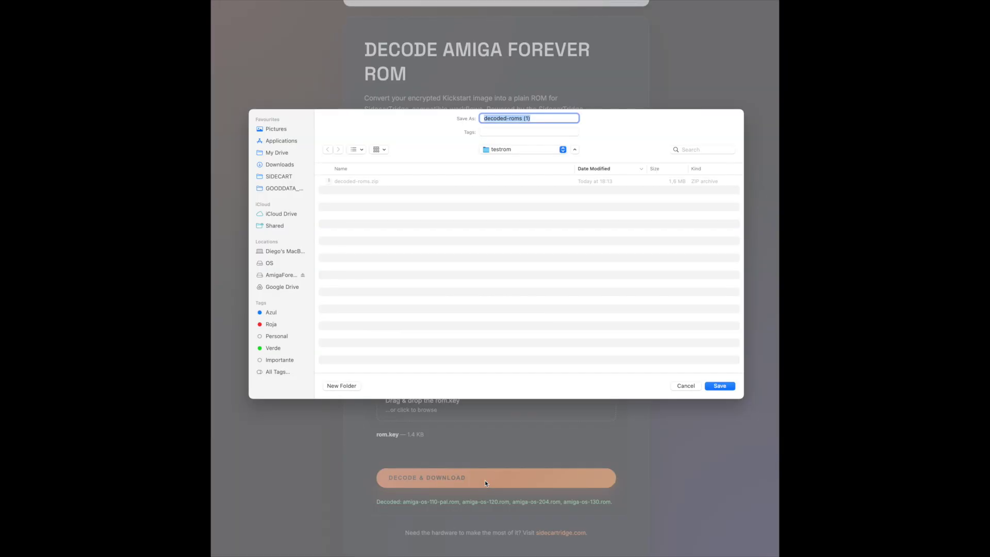
left_click(544, 124)
key("BackSpace")
key("BackSpace")
key("BackSpace")
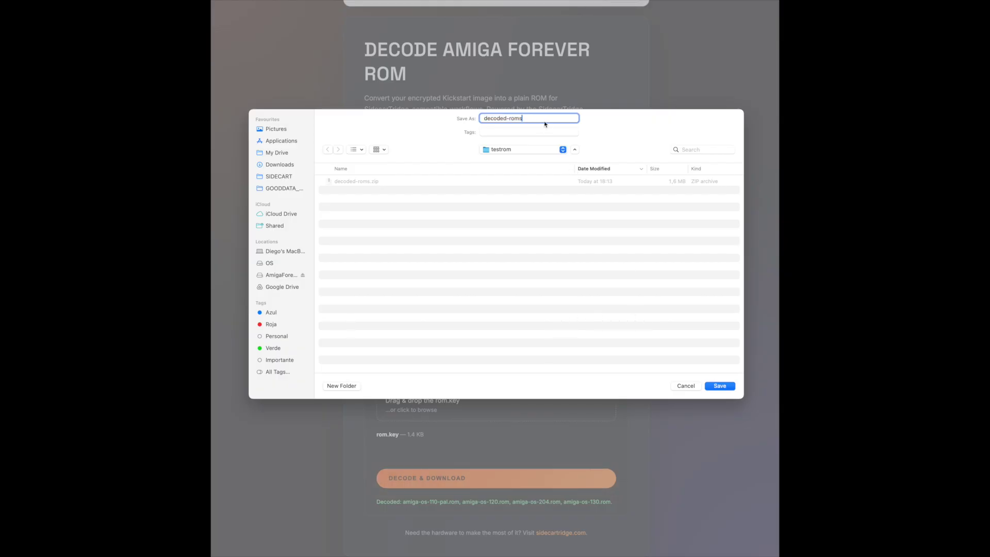
key("Return")
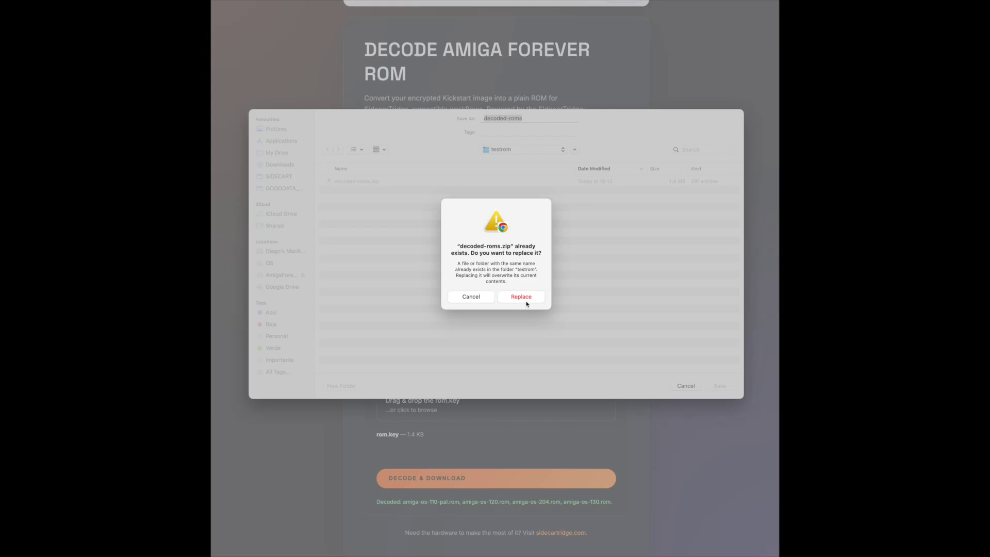
left_click(523, 296)
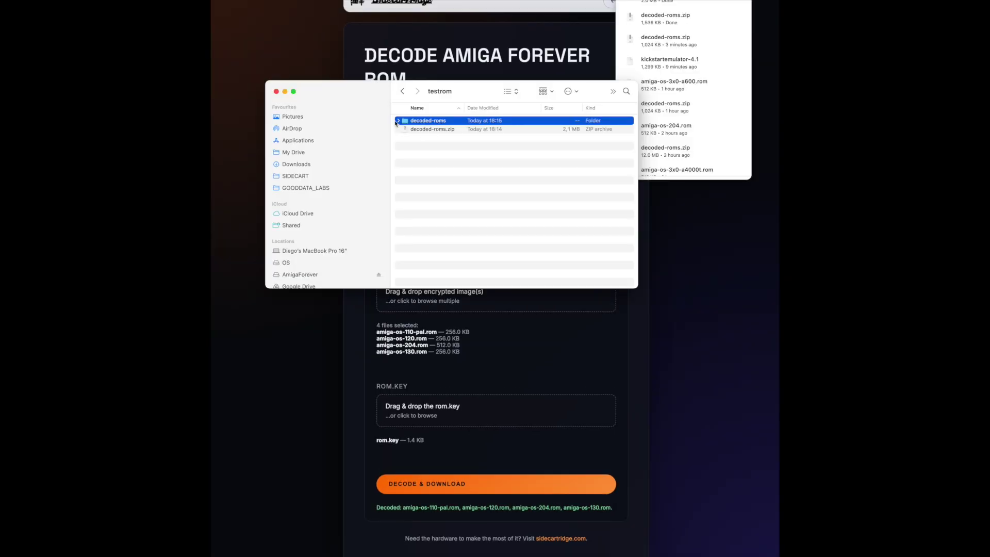
Drag the four decoded amiga-os .rom files from decoded-roms onto the ROMEMUL window.
left_click(398, 121)
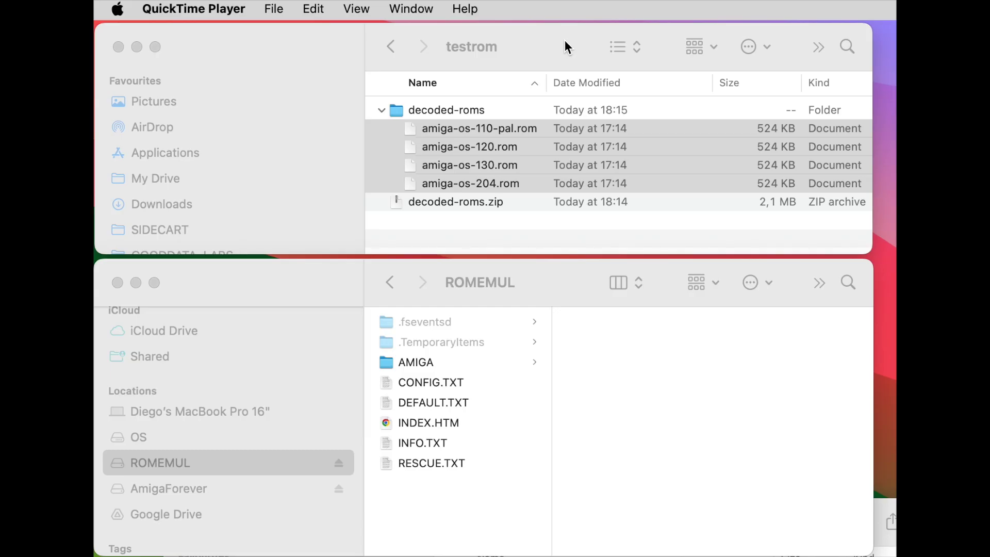
left_click(565, 41)
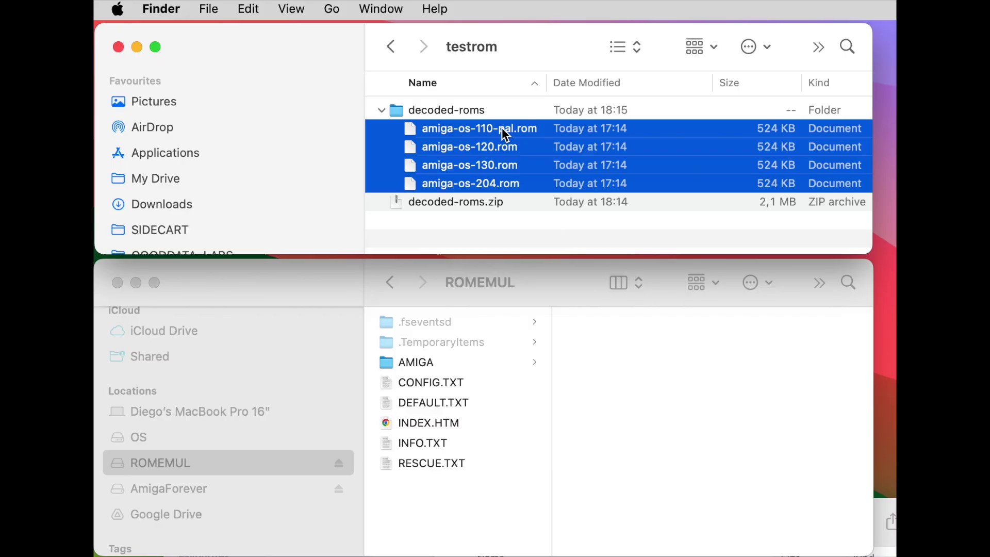
left_click_drag(502, 128, 502, 472)
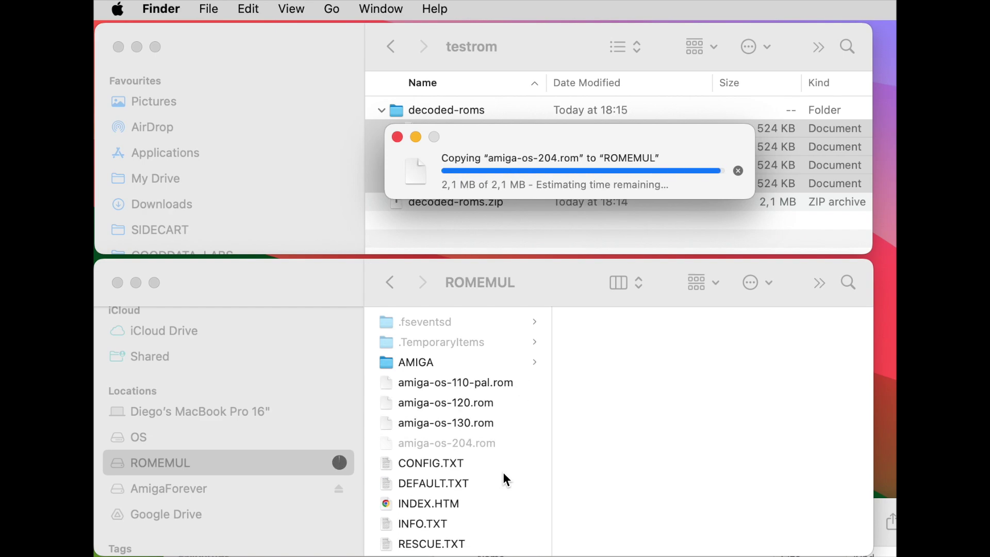
Replace DEFAULT.TXT's ROM name with amiga-os-130.rom and save it despite the version warning.
left_click(433, 487)
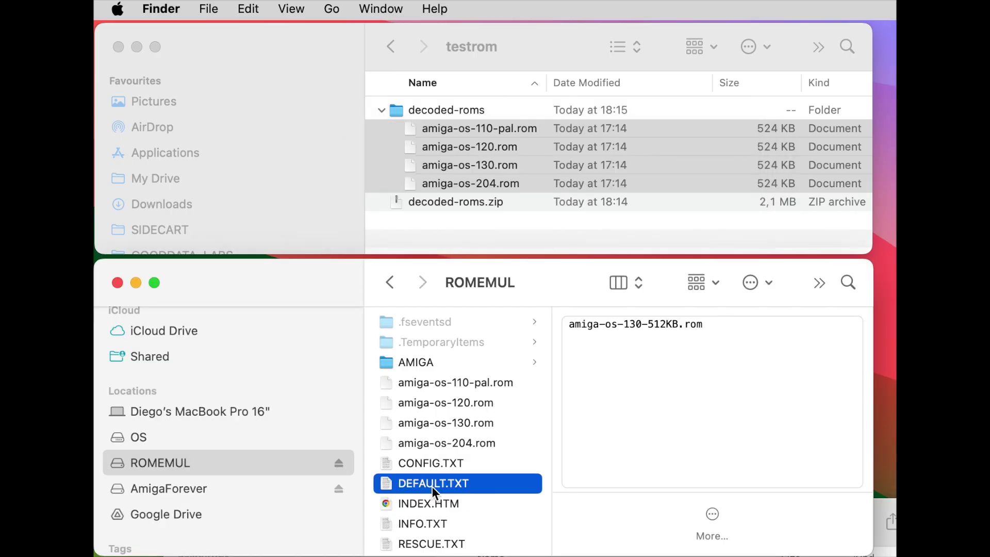
double_click(432, 486)
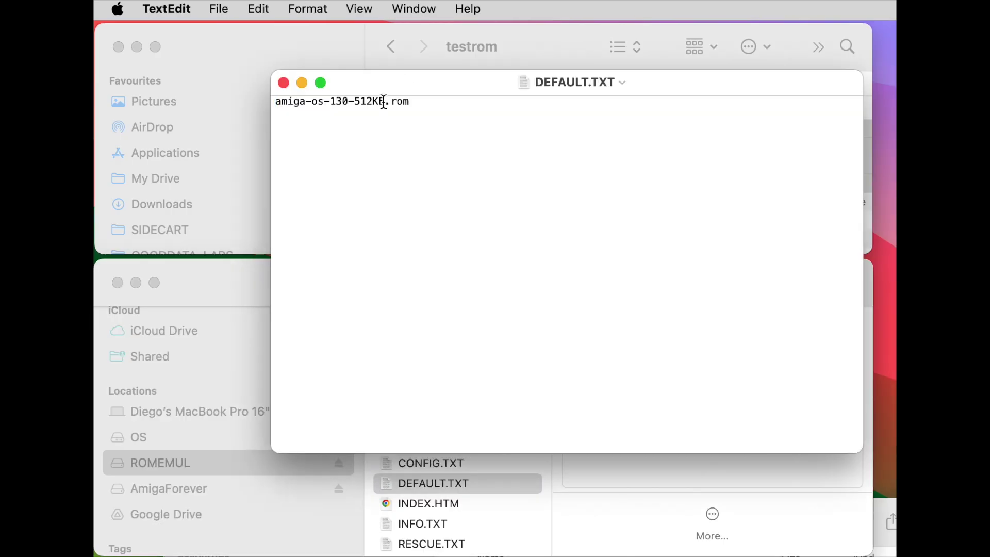
double_click(382, 101)
key("super+a")
type("amiga-os-130.rom")
left_click(282, 84)
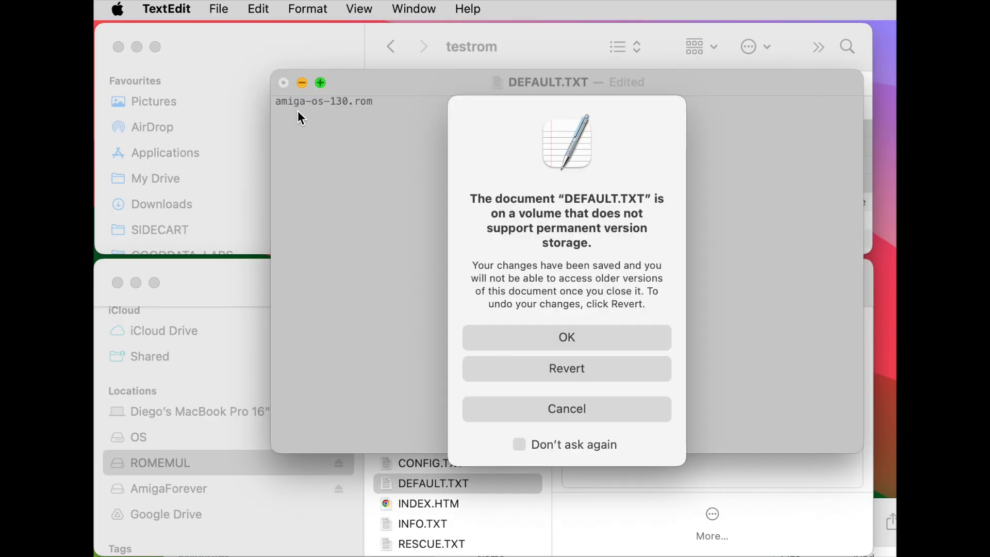
left_click(513, 332)
left_click(515, 311)
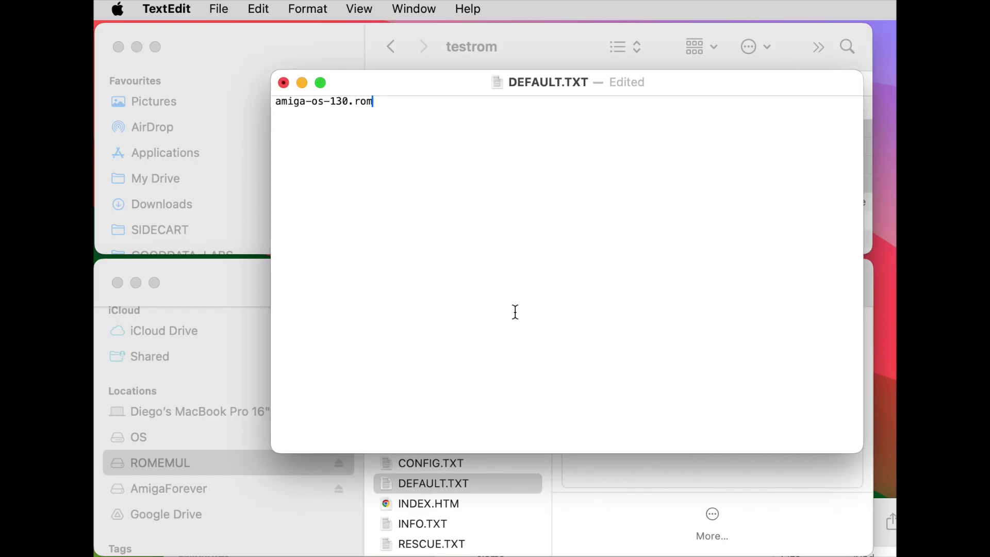
left_click(440, 545)
Replace amiga-os-310-a600.img with amiga-os-130.rom in RESCUE.TXT, save, and eject ROMEMUL.
double_click(439, 544)
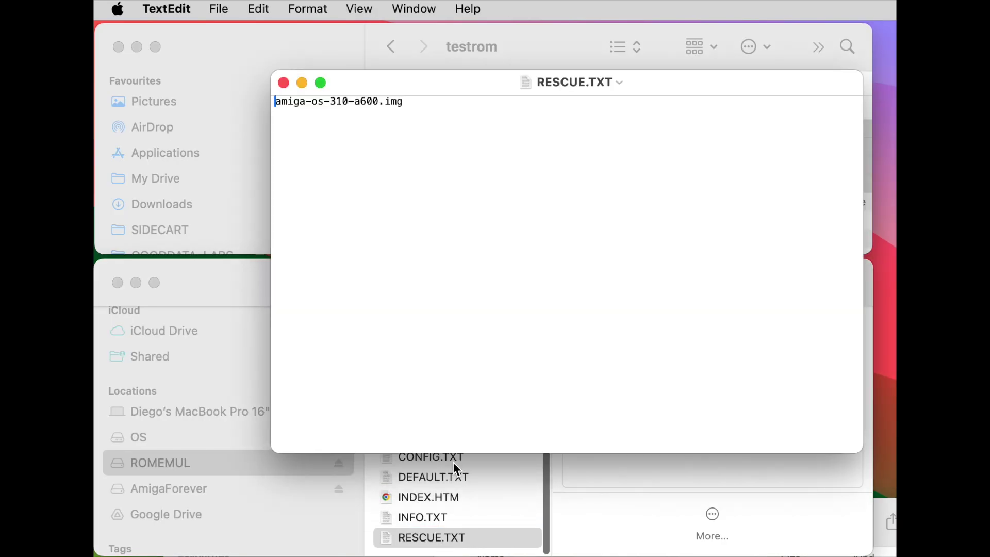
triple_click(376, 103)
type("amiga-os-130.rom")
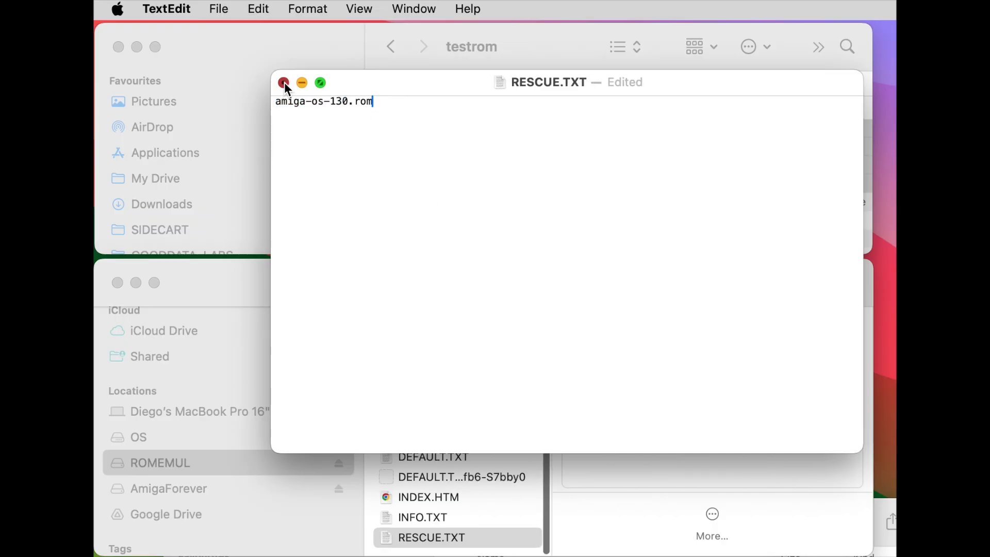
left_click(284, 82)
left_click(503, 335)
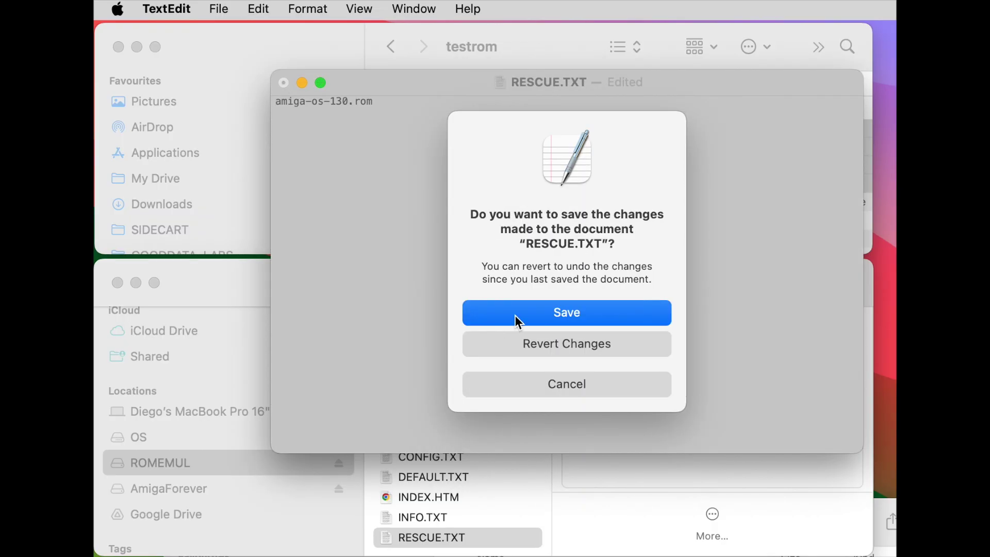
left_click(515, 316)
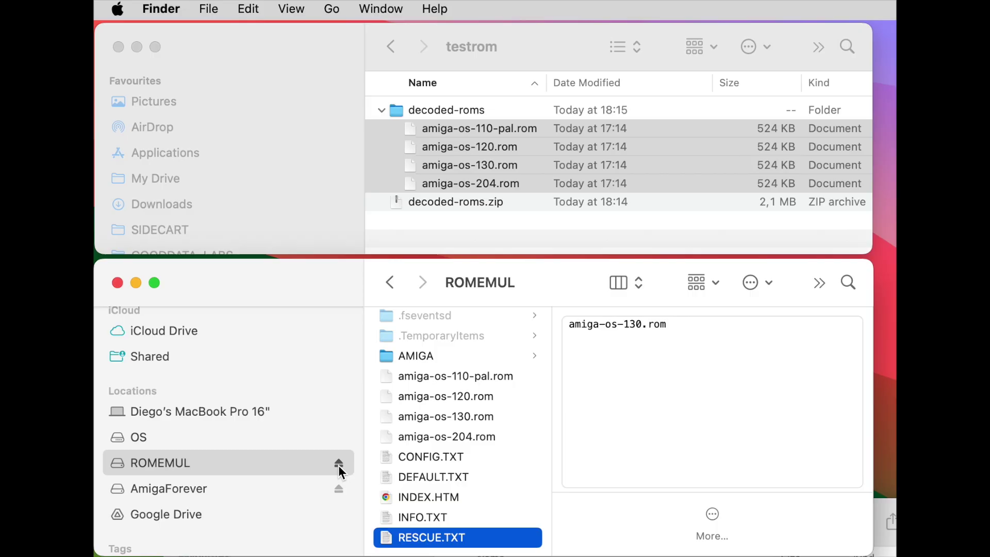
left_click(338, 465)
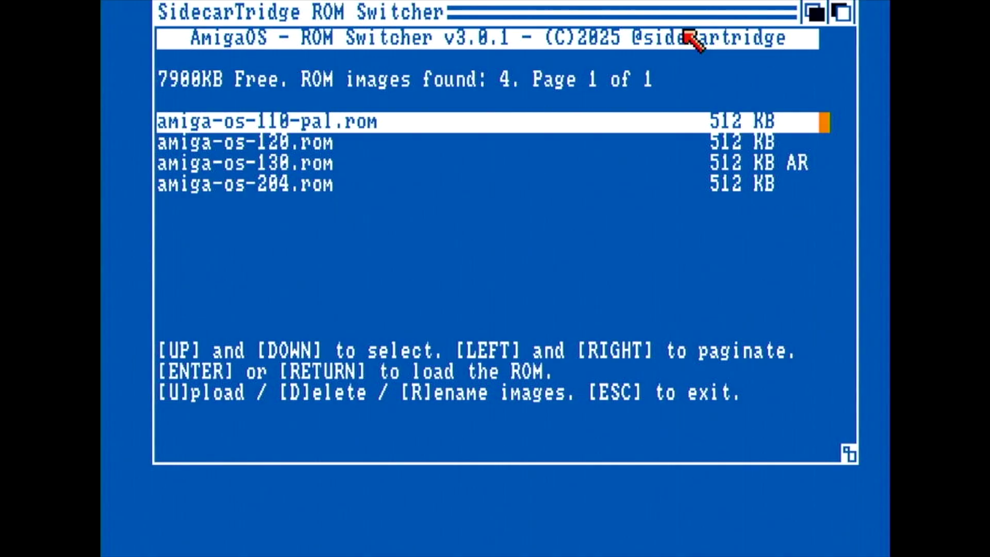
Move down the ROM list and back up to highlight amiga-os-120.rom.
key("Down")
key("Down")
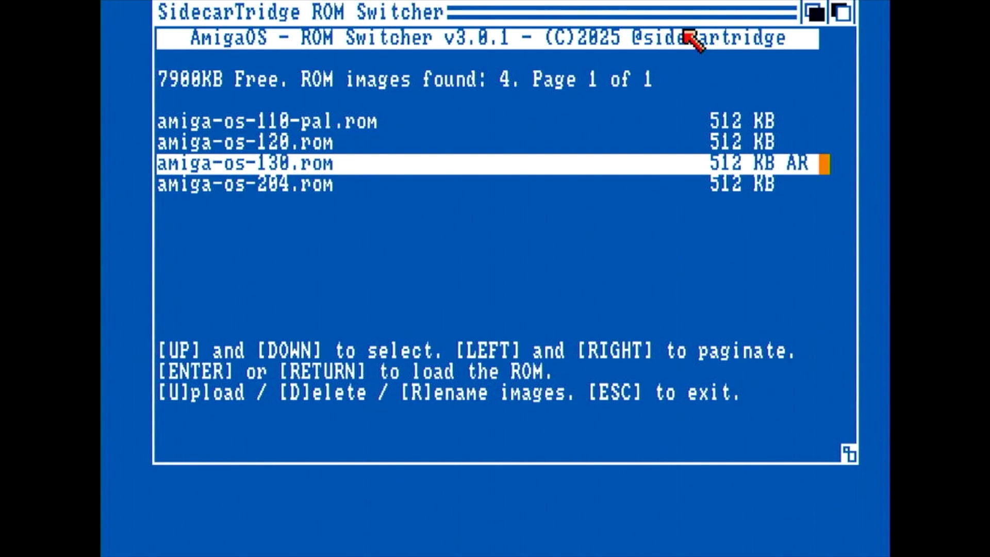
key("Down")
key("Up")
key("Up")
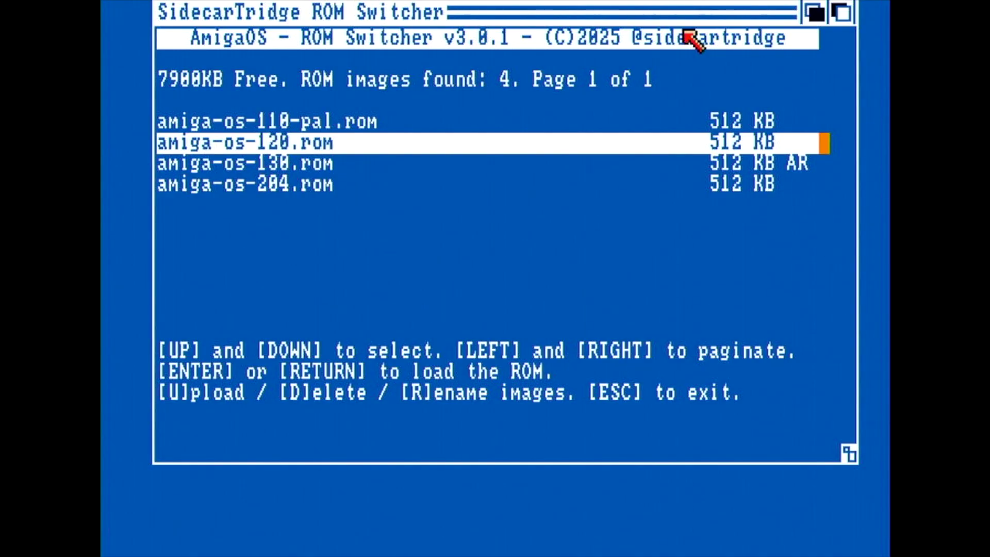
Confirm amiga-os-120.rom and reset the Amiga into AmigaOS 1.2.
key("Return")
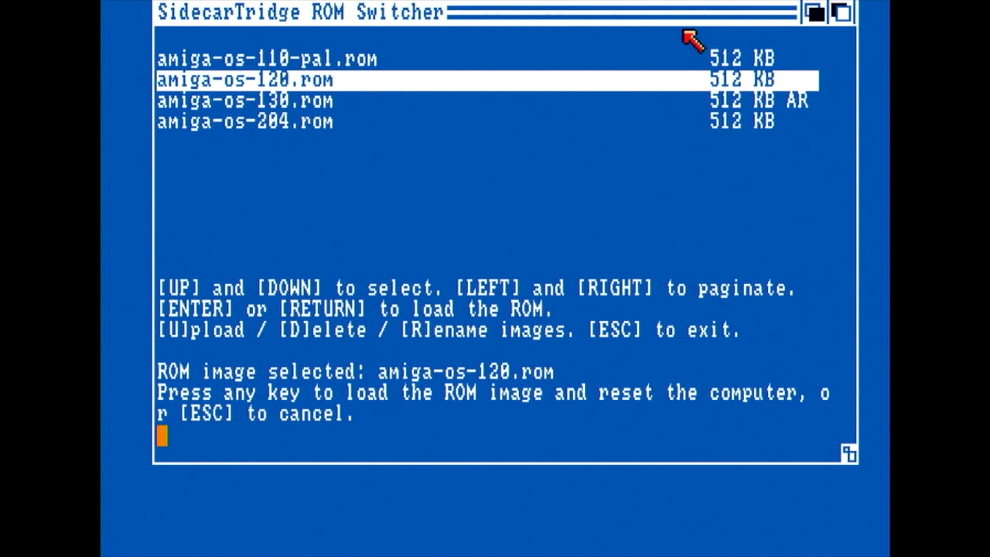
key("Return")
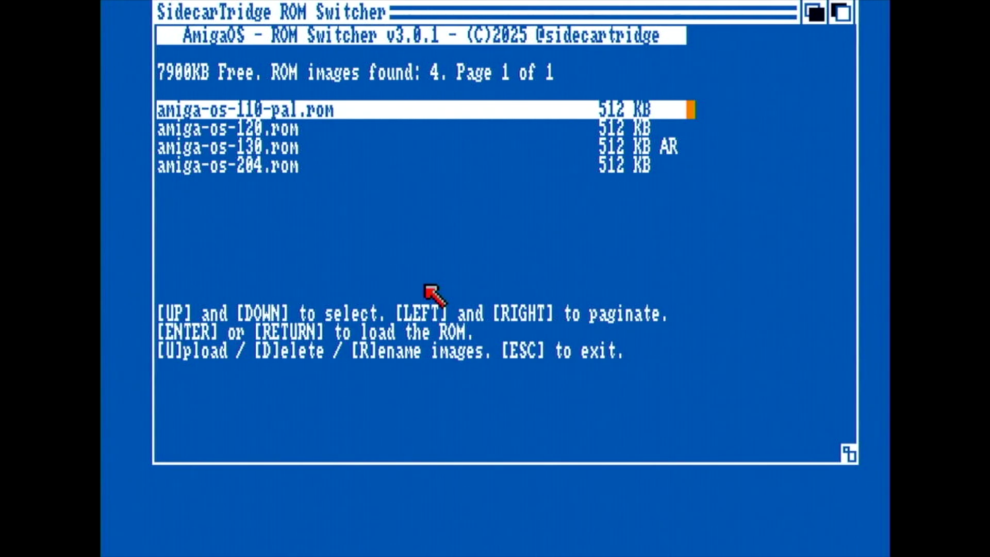
Upload Kickstart v3.1 r40.063.img from page 5 of SDBOX, leaving five ROMs and 7404KB free.
key("u")
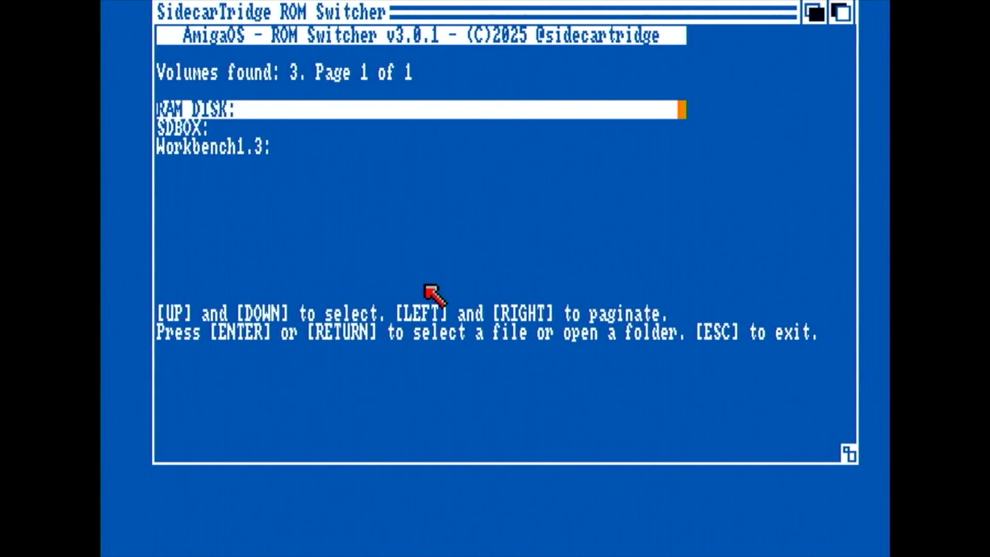
key("Down")
key("Return")
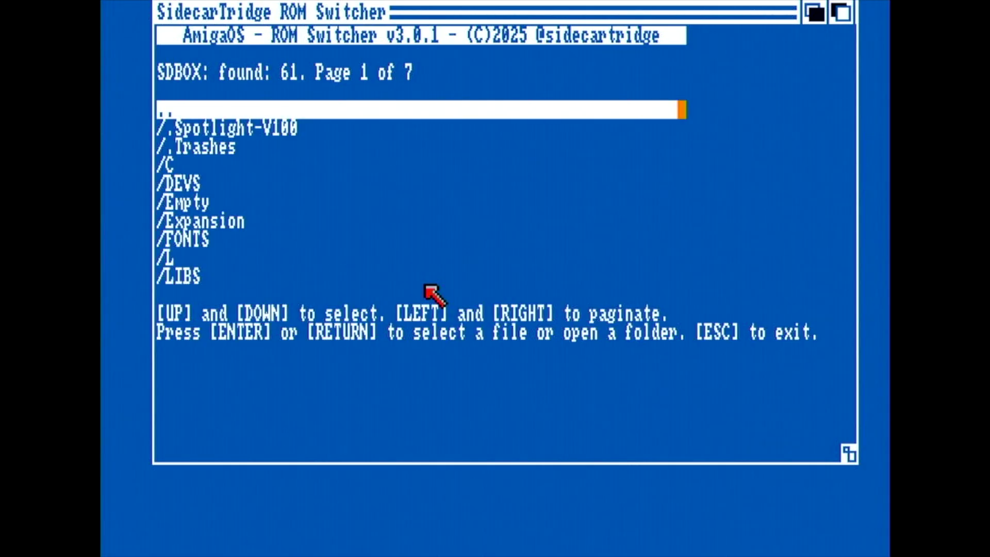
key("Right")
key("Right")
key("Right")
key("Right")
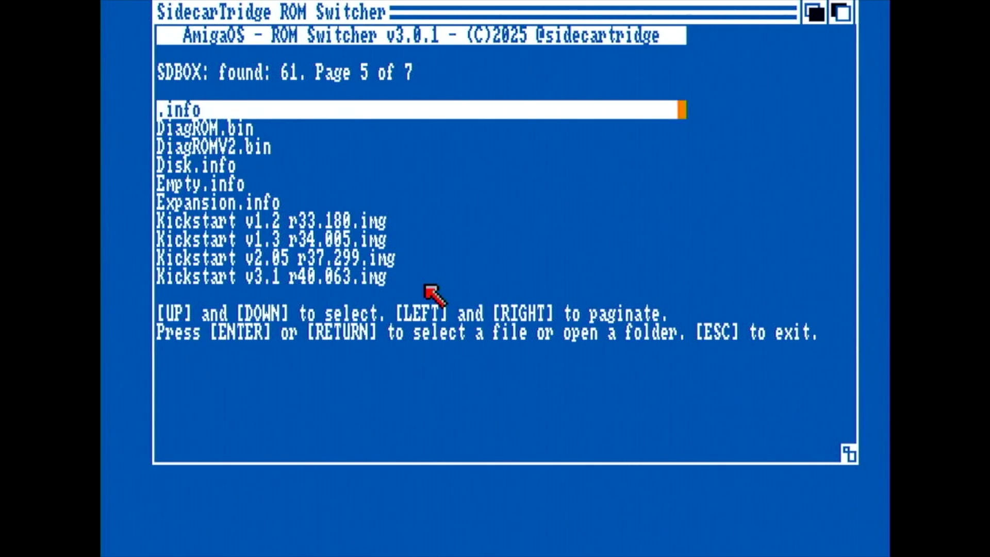
key("Down")
key("Down")
key("Down")
key("Down")
key("Down")
key("Down")
key("Down")
key("Down")
key("Return")
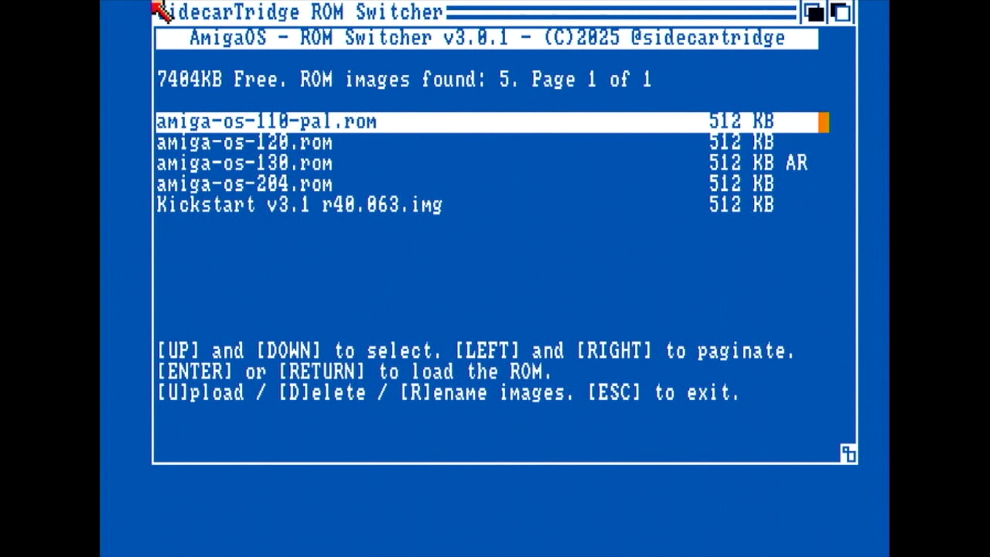
Delete amiga-os-110-pal.rom from the cartridge, leaving four ROM images listed.
key("Down")
key("Down")
key("Down")
key("Down")
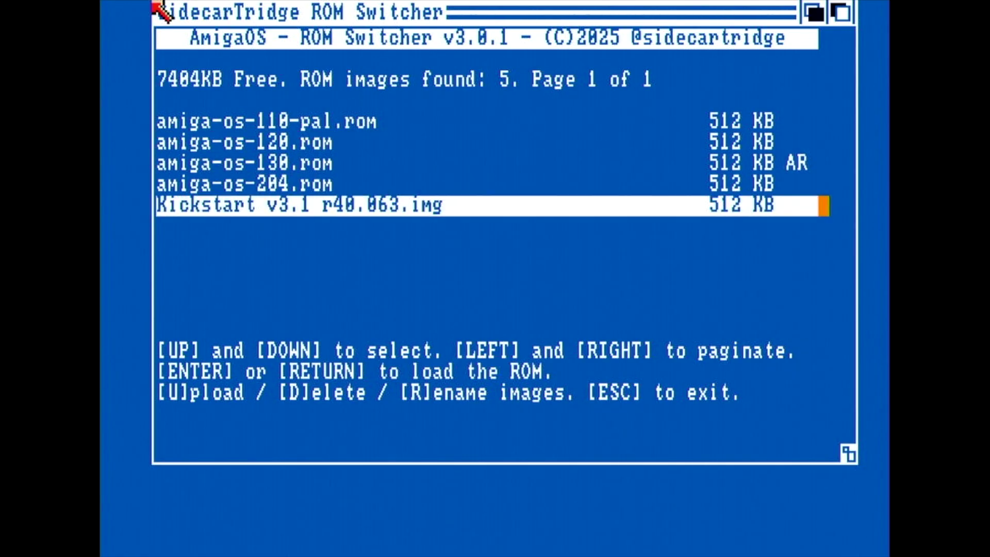
key("Up")
key("Up")
key("Up")
key("Up")
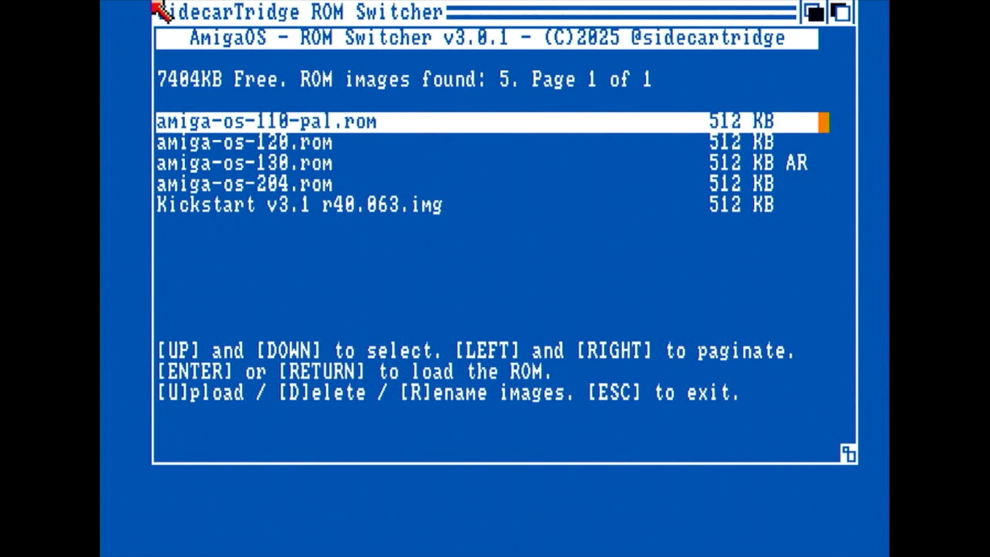
key("d")
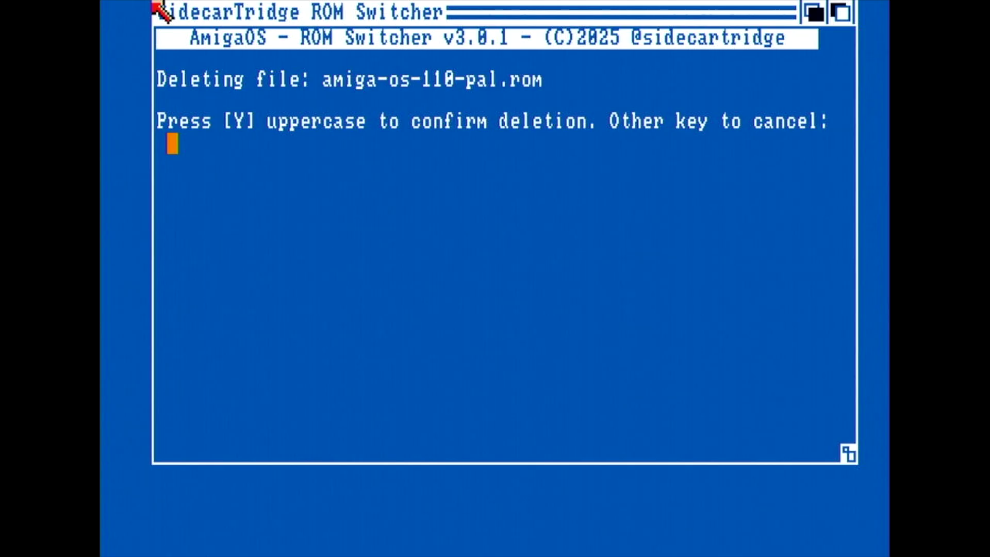
key("shift+y")
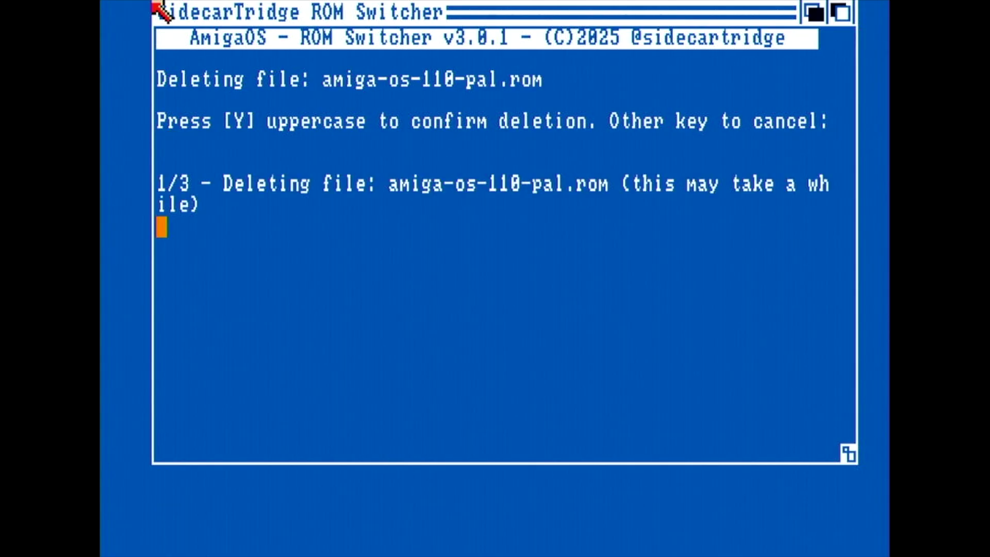
key("Return")
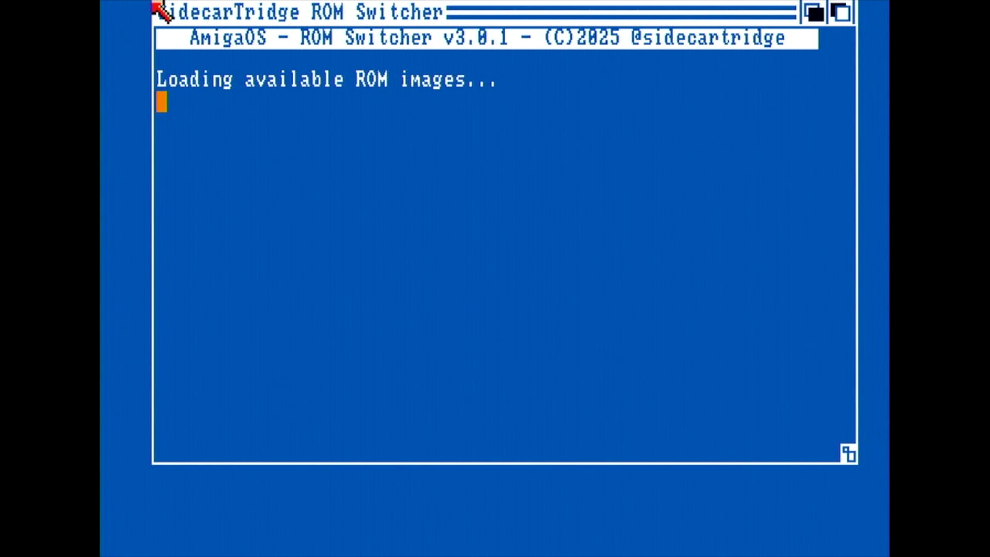
key("Up")
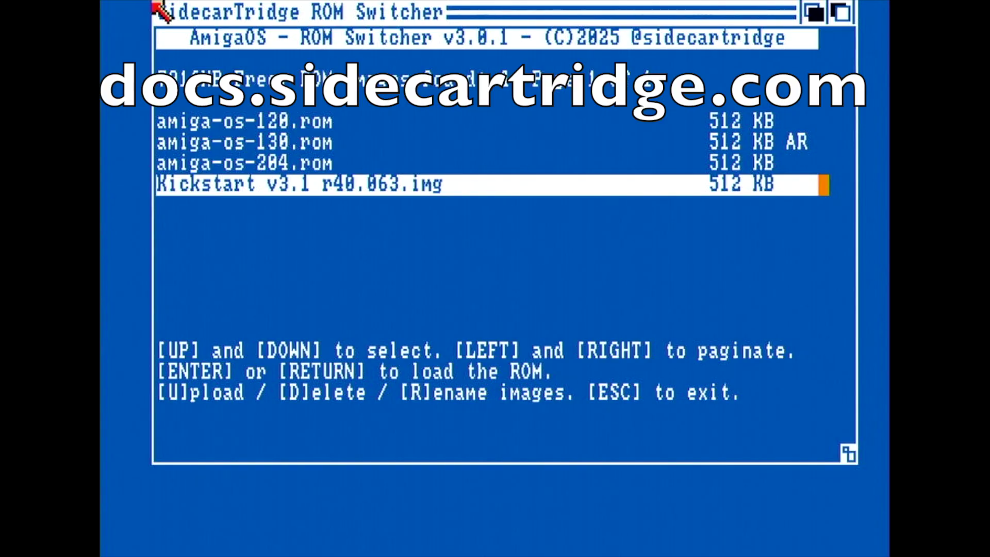
Load Kickstart v3.1 r40.063.img as the active ROM and reset.
key("Return")
key("Return")
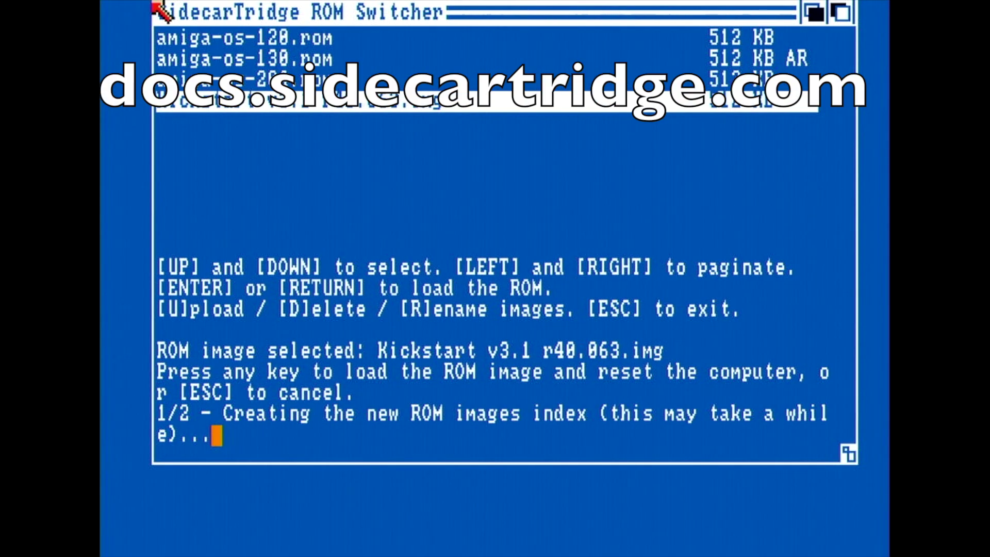